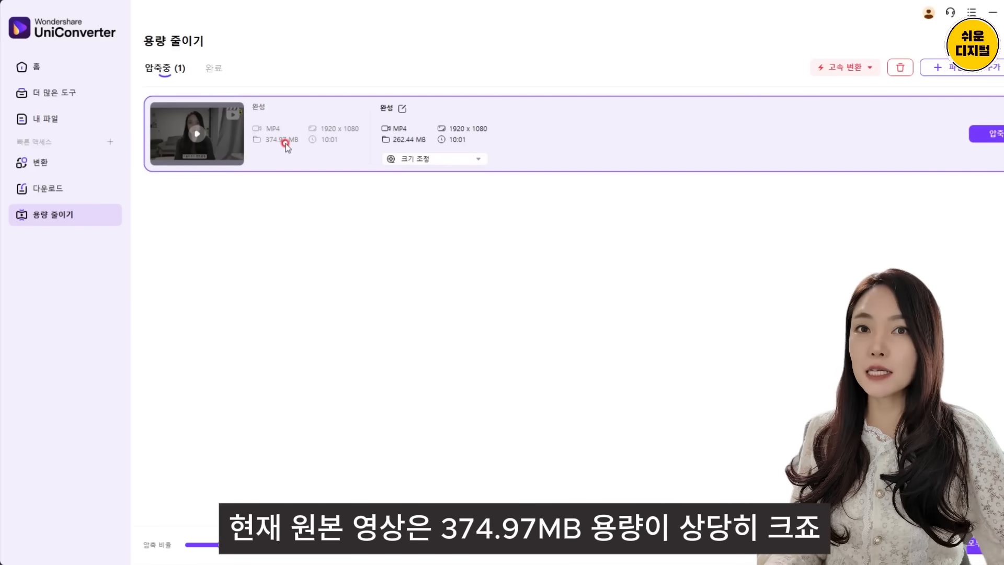
# Step: Open the size settings of the 완성 video and set its compression ratio to 29%
pyautogui.click(474, 160)
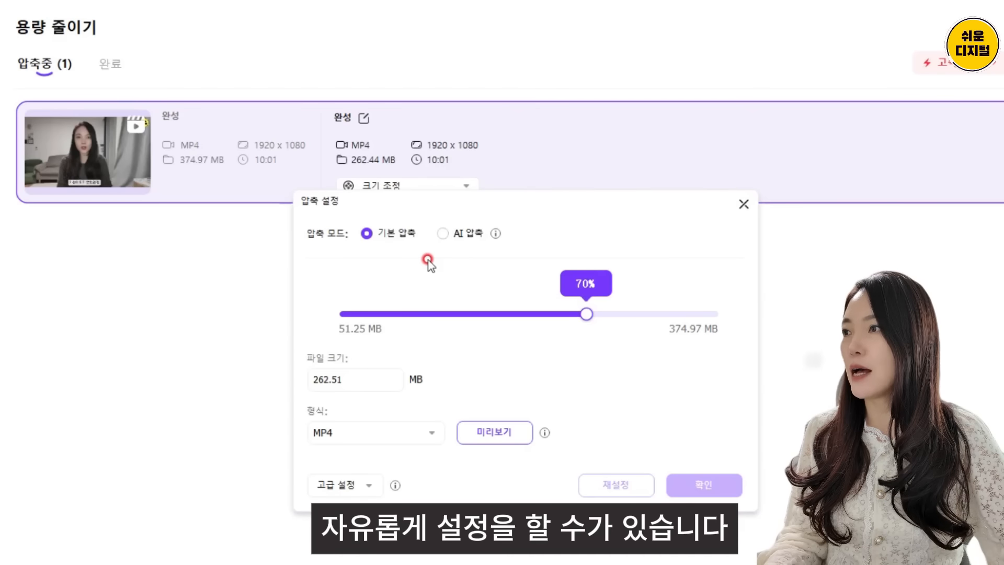
pyautogui.moveTo(492, 234)
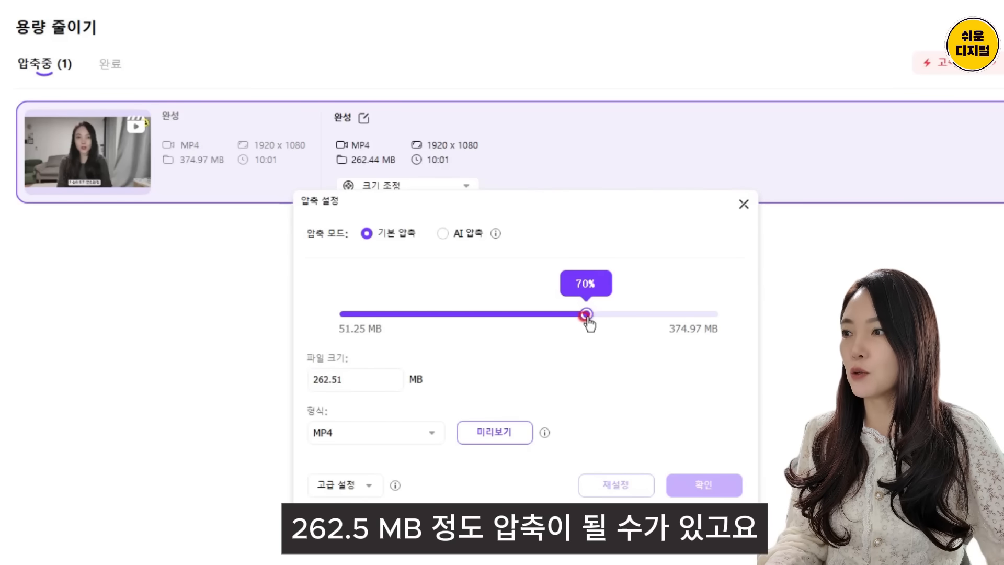
pyautogui.moveTo(587, 314); pyautogui.dragTo(401, 329)
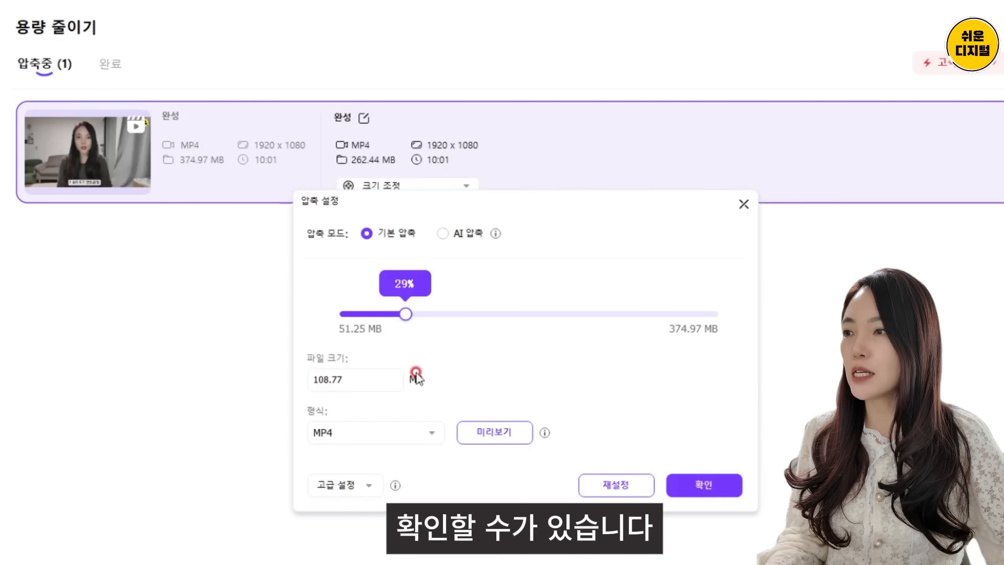
pyautogui.moveTo(543, 437)
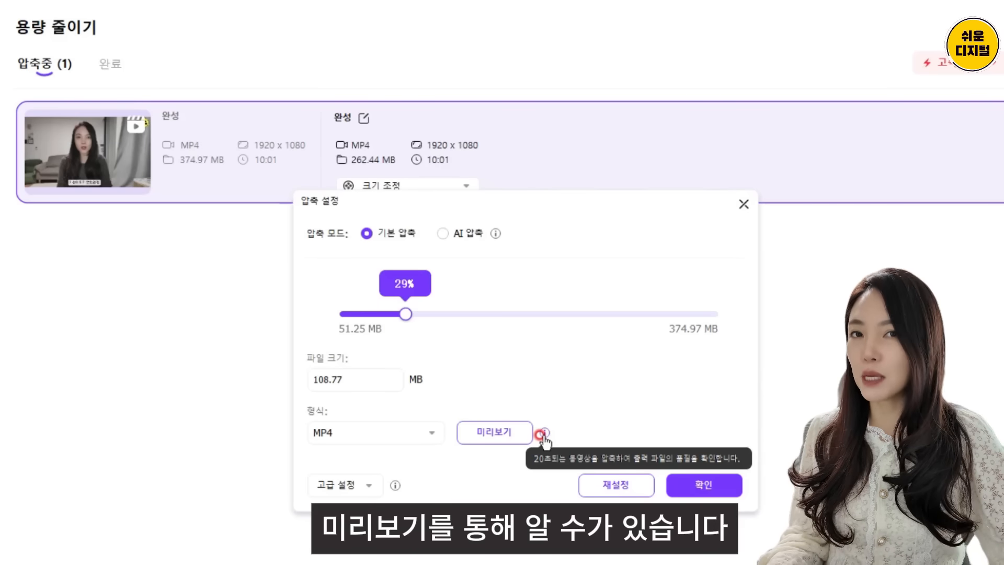
# Step: Expand the advanced compression settings and examine the choices for frame rate and resolution
pyautogui.click(337, 484)
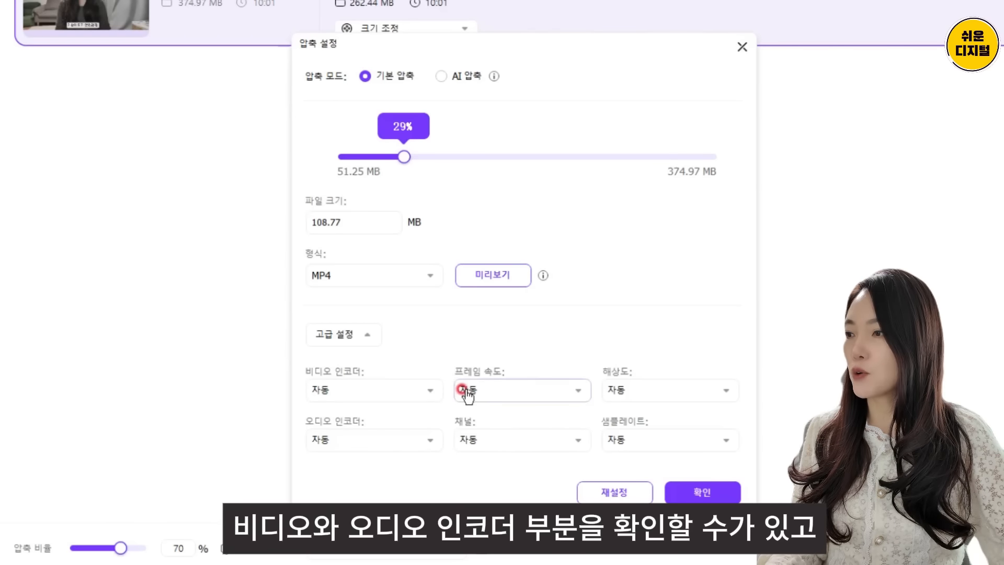
pyautogui.click(523, 390)
pyautogui.click(657, 390)
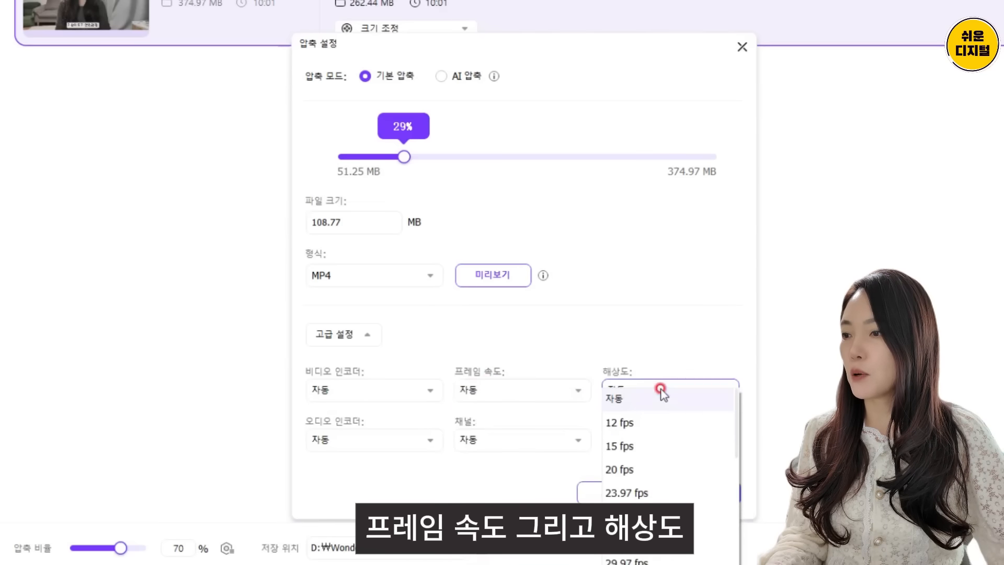
pyautogui.click(666, 312)
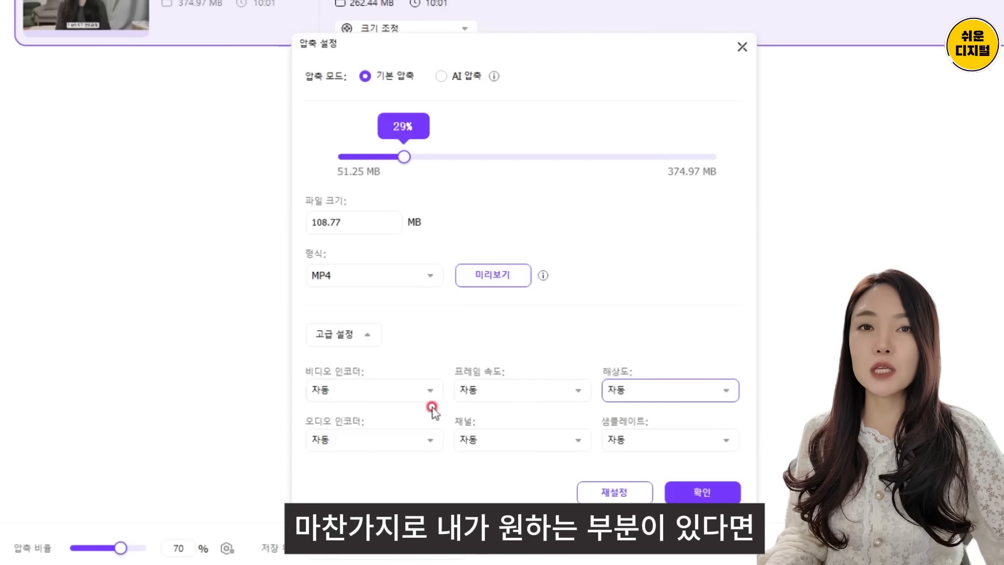
# Step: Set the 완성 video's compression ratio to 50% and preview the compressed output
pyautogui.moveTo(404, 156); pyautogui.dragTo(496, 156)
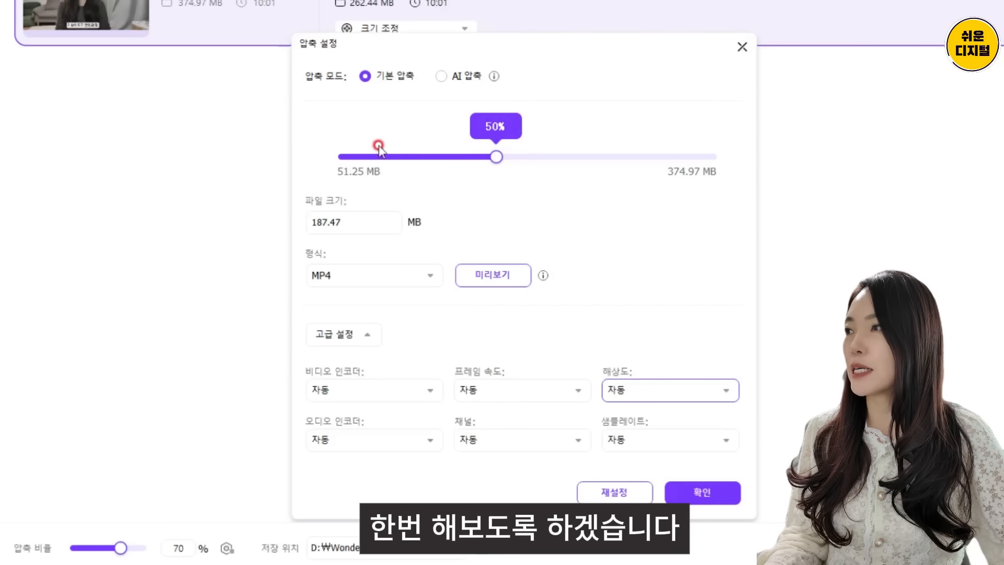
pyautogui.click(503, 279)
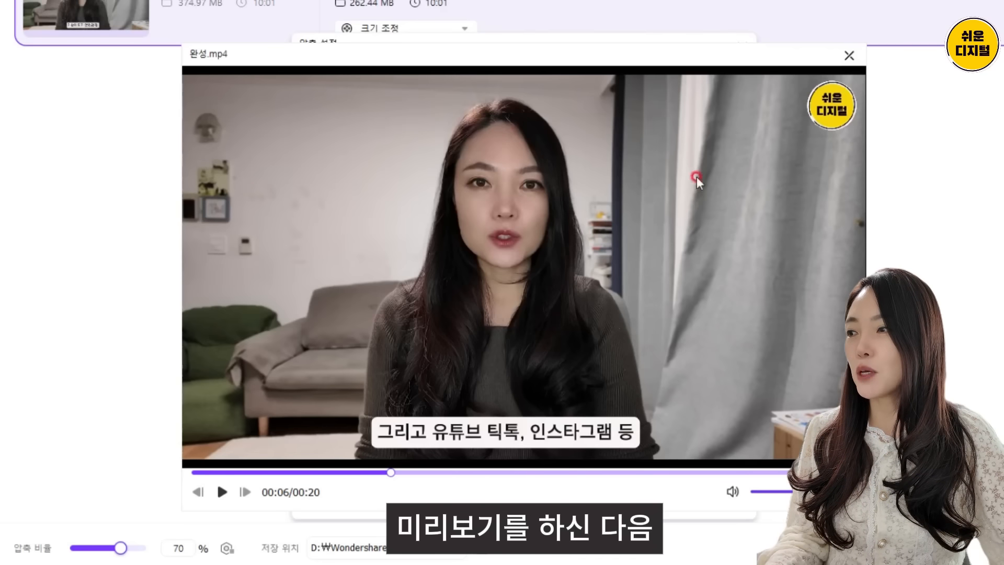
pyautogui.click(850, 56)
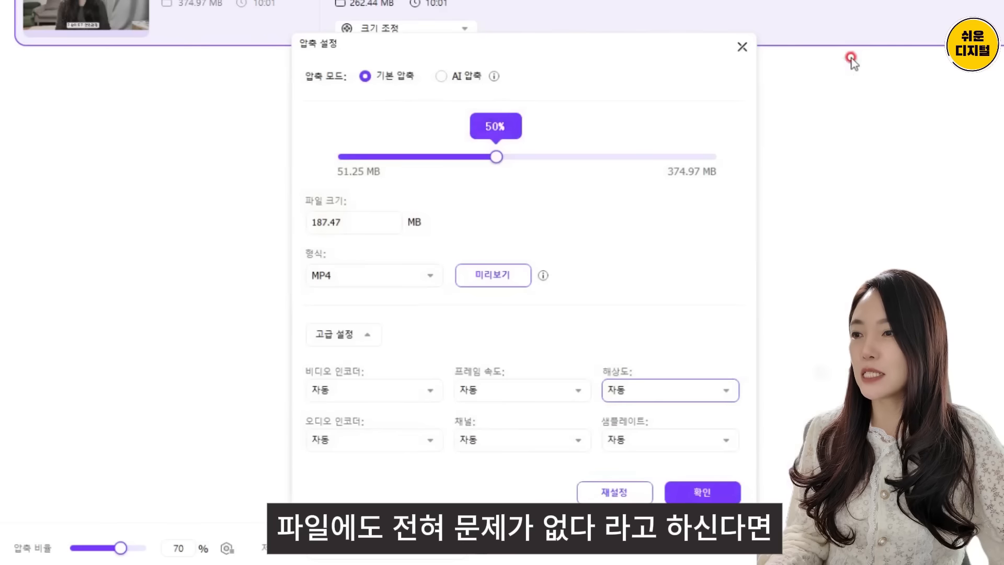
# Step: Apply the compression settings and compress the 완성 video
pyautogui.click(701, 493)
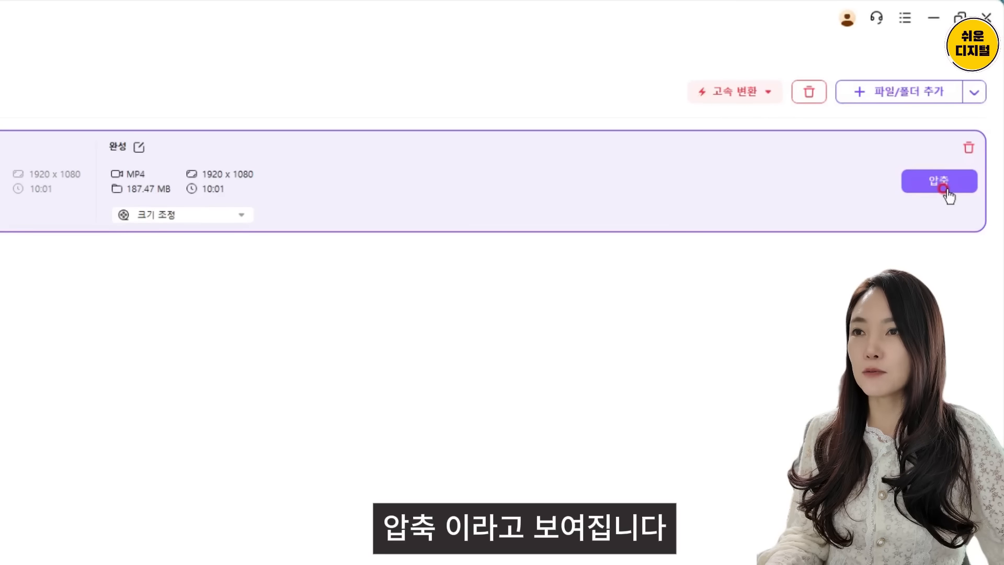
pyautogui.click(950, 183)
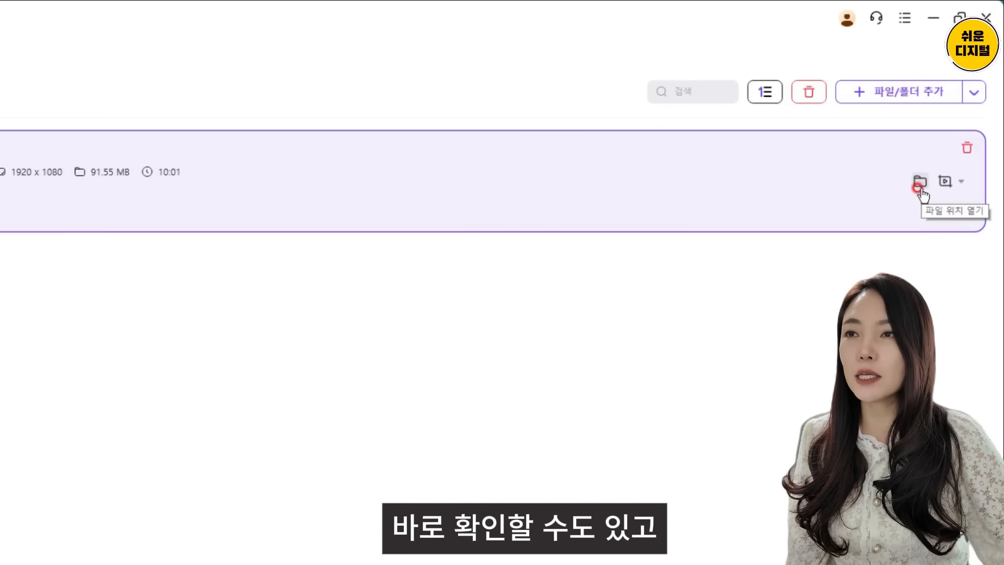
# Step: Examine the video and audio editing options for the compressed file and the other tools it can be sent to
pyautogui.click(948, 182)
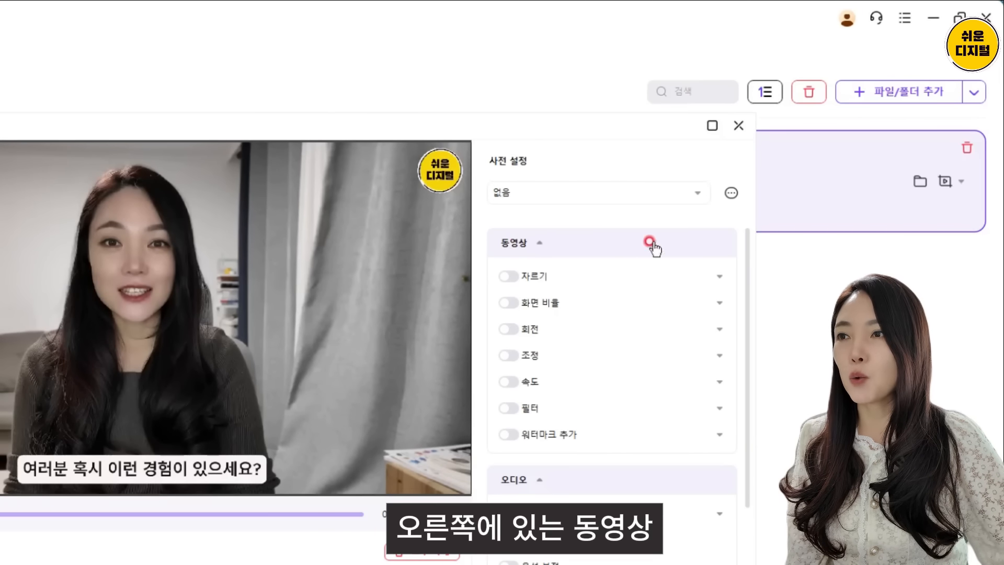
pyautogui.scroll(-1, 702, 460)
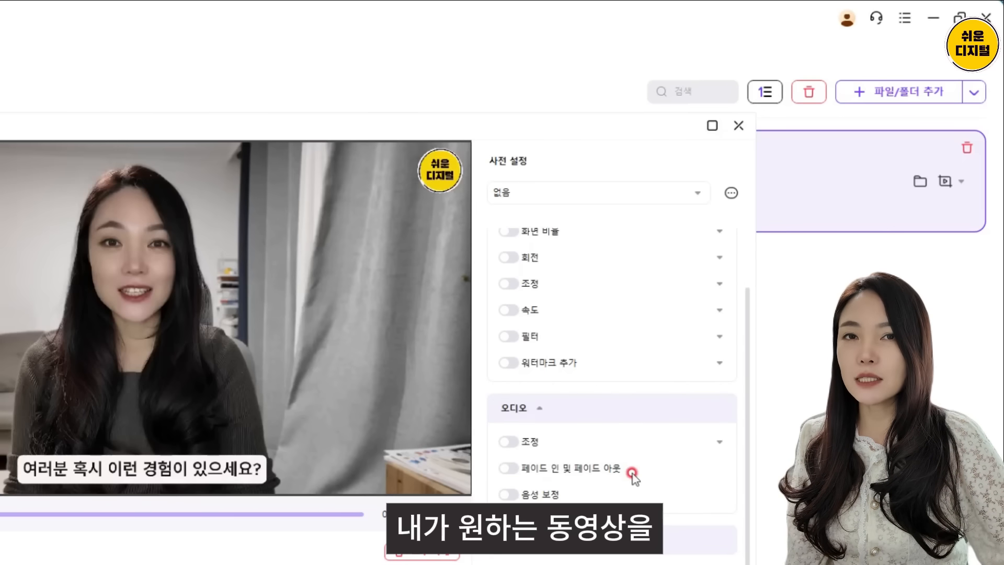
pyautogui.scroll(1, 602, 442)
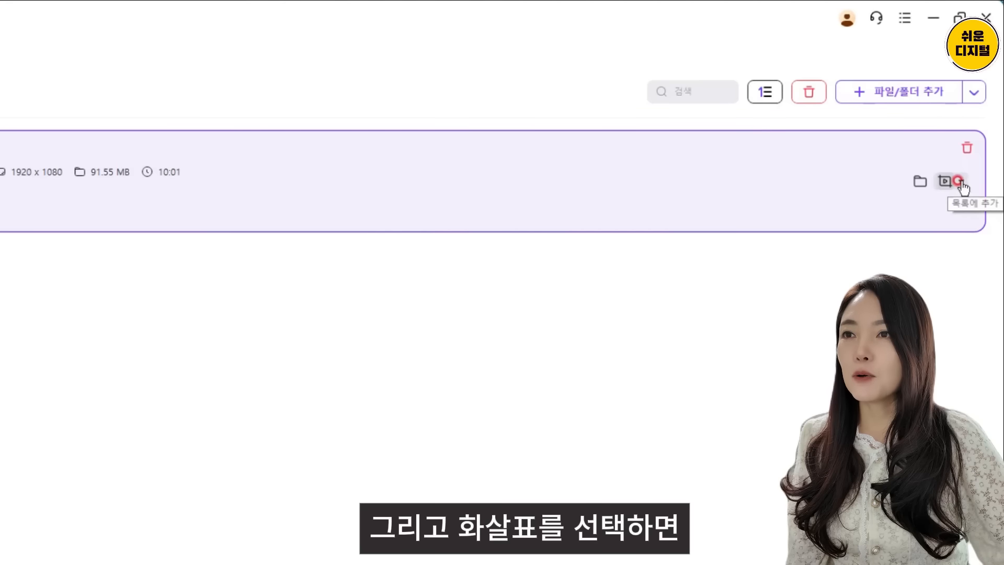
pyautogui.click(961, 182)
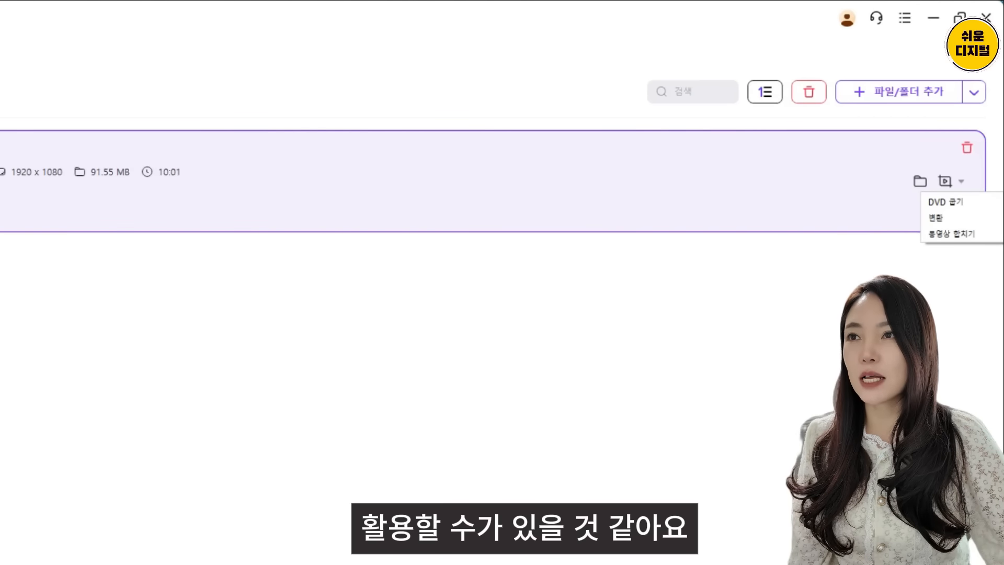
pyautogui.click(526, 357)
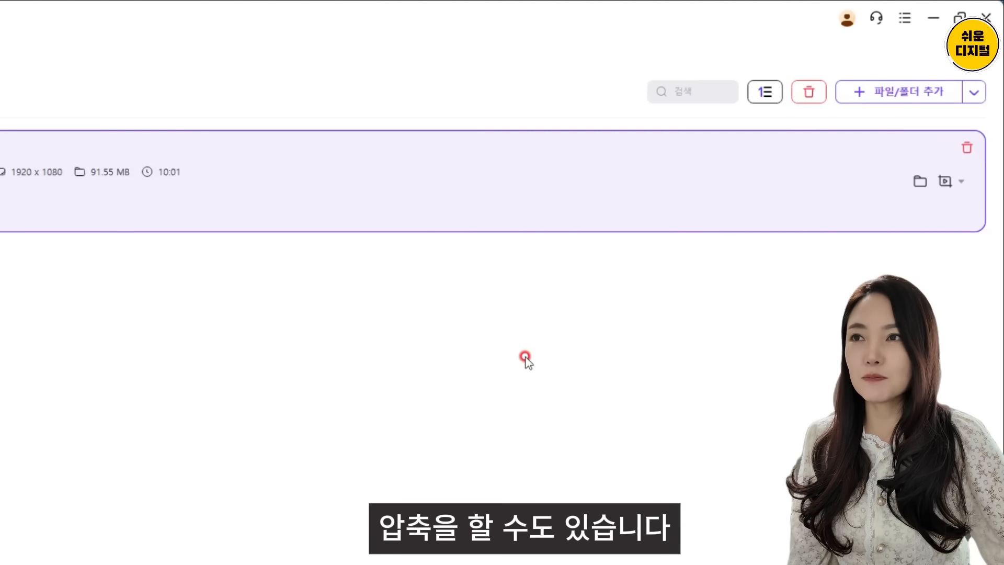
# Step: Add the four videos 골목 성당, 그랩음식, 야시장 (2) and 완성 from the Compressed folder to the compression list
pyautogui.click(884, 96)
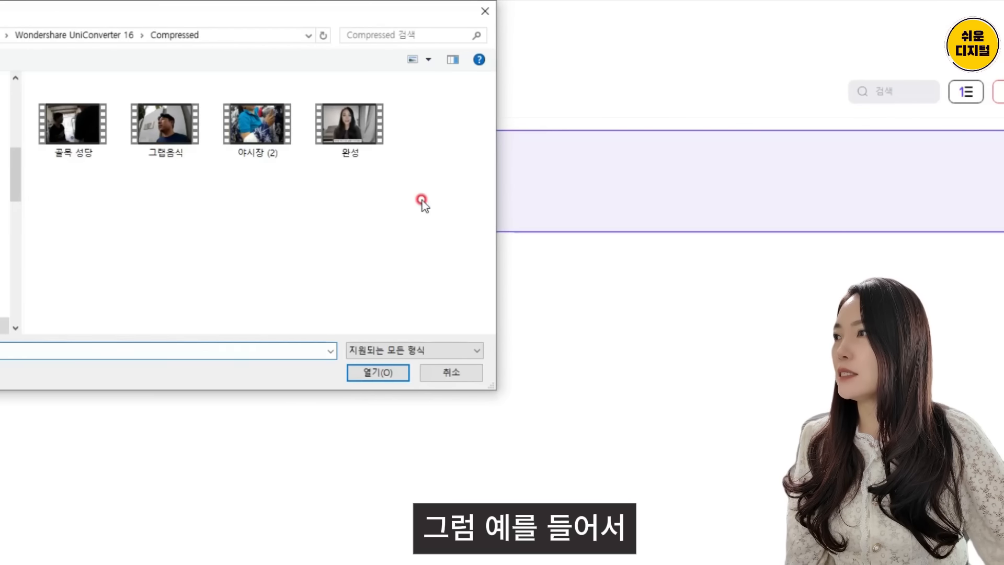
pyautogui.moveTo(422, 200); pyautogui.dragTo(40, 86)
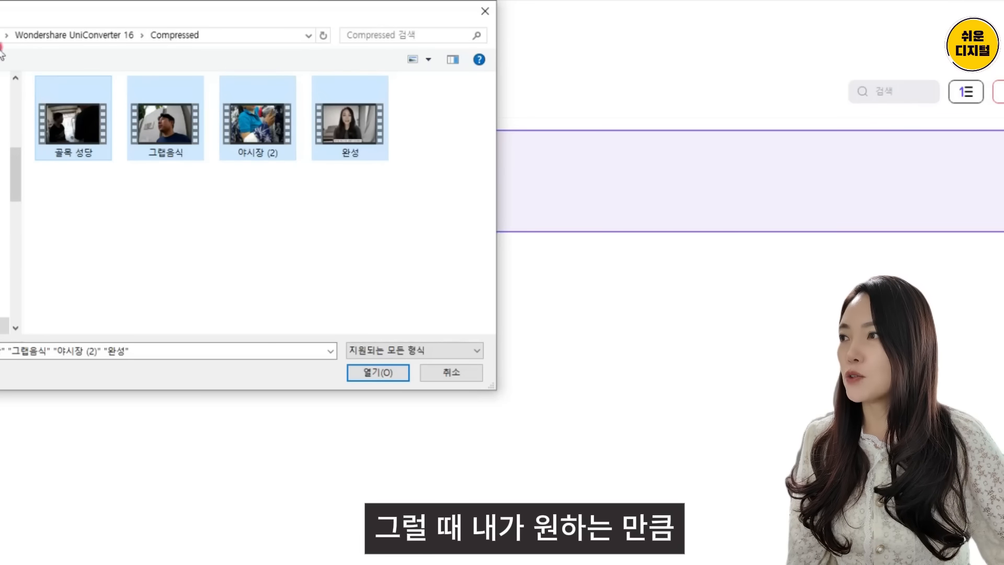
pyautogui.click(387, 375)
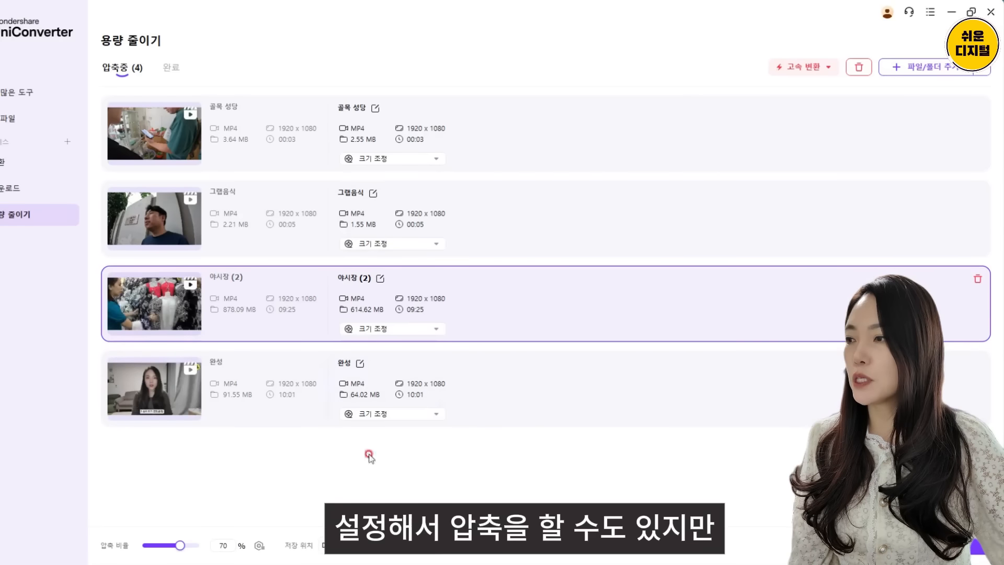
# Step: Look at the individual compression settings of the 골목 성당 video without changing them
pyautogui.click(200, 94)
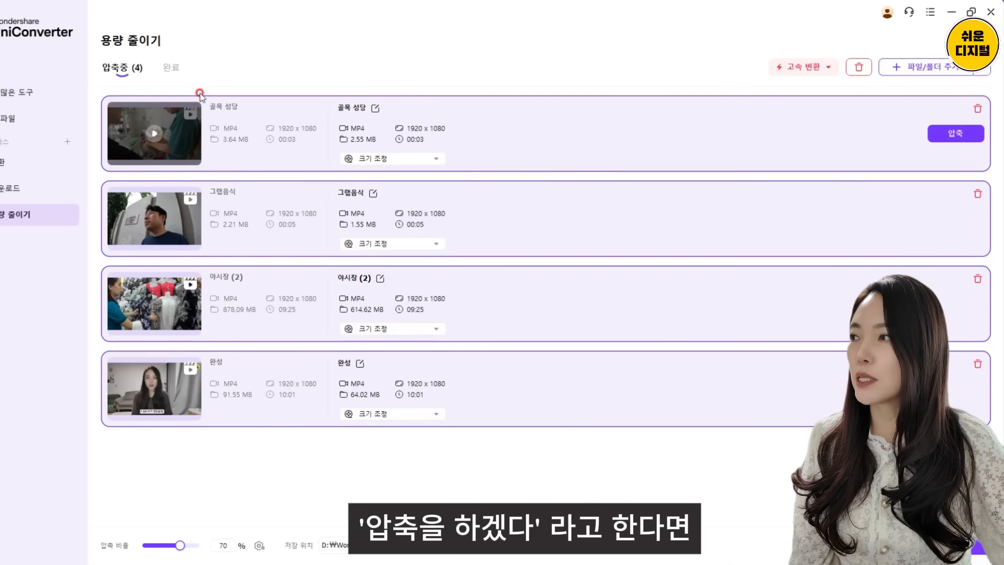
pyautogui.moveTo(200, 94)
pyautogui.mouseDown()
pyautogui.moveTo(290, 49)
pyautogui.moveTo(486, 238)
pyautogui.moveTo(236, 292)
pyautogui.mouseUp()
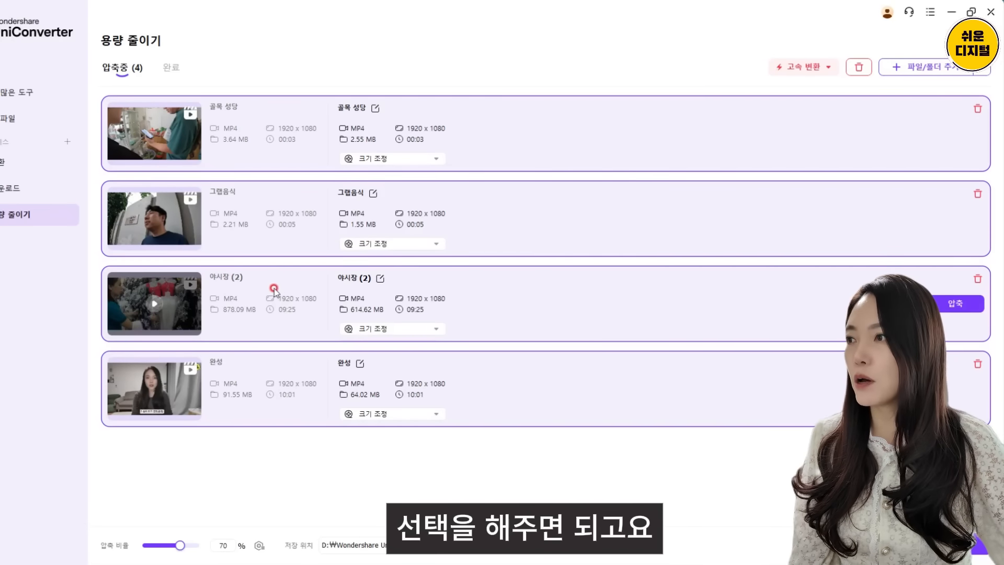
pyautogui.click(425, 159)
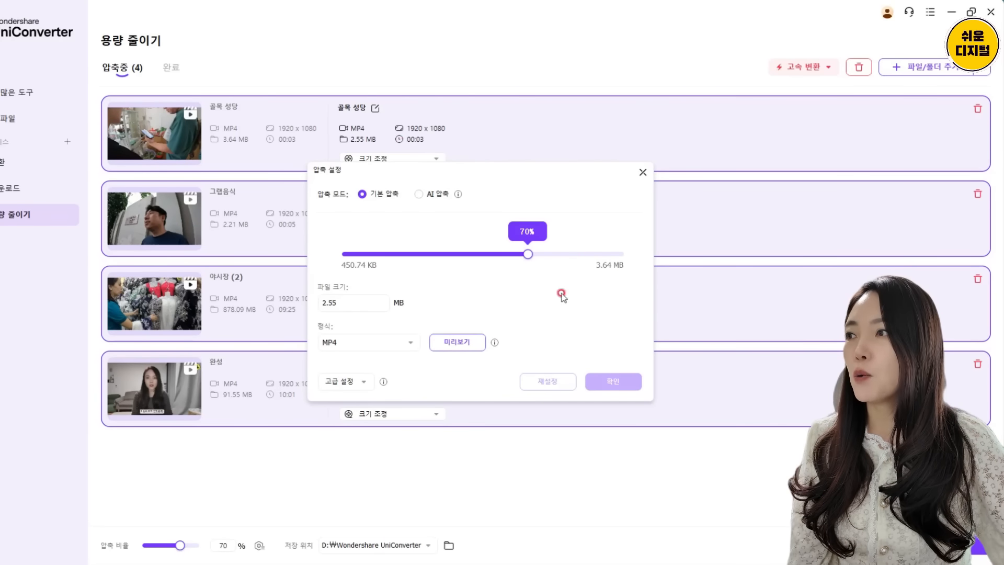
pyautogui.click(649, 172)
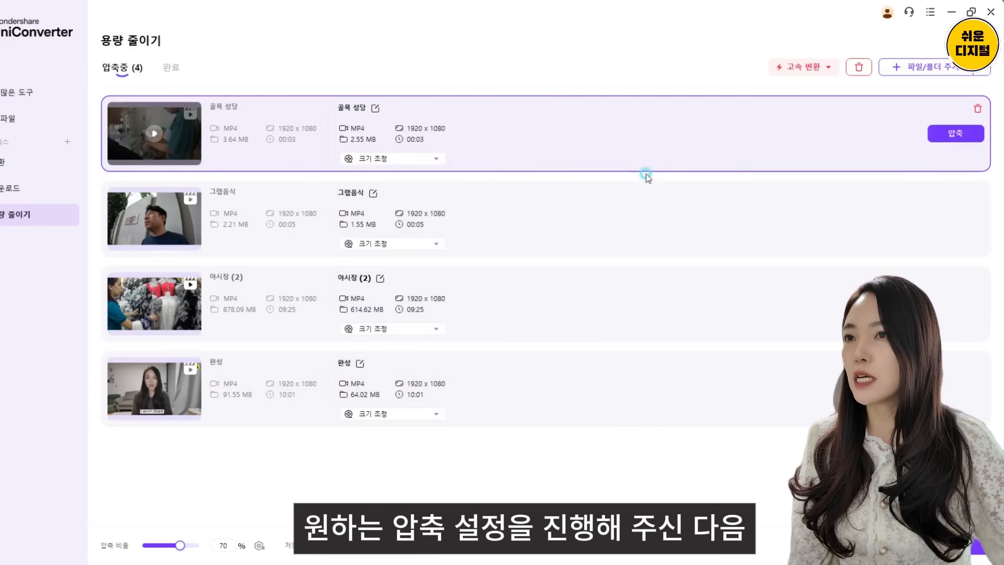
# Step: Set the shared compression ratio of all four videos to 40% and start compressing them together
pyautogui.click(181, 546)
pyautogui.moveTo(177, 548); pyautogui.dragTo(170, 549)
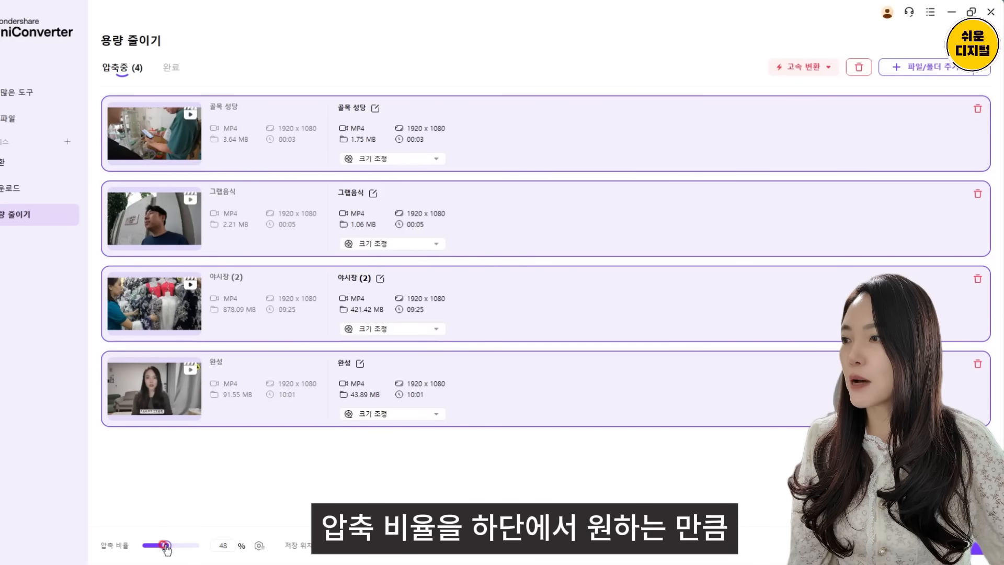
pyautogui.moveTo(164, 548); pyautogui.dragTo(161, 549)
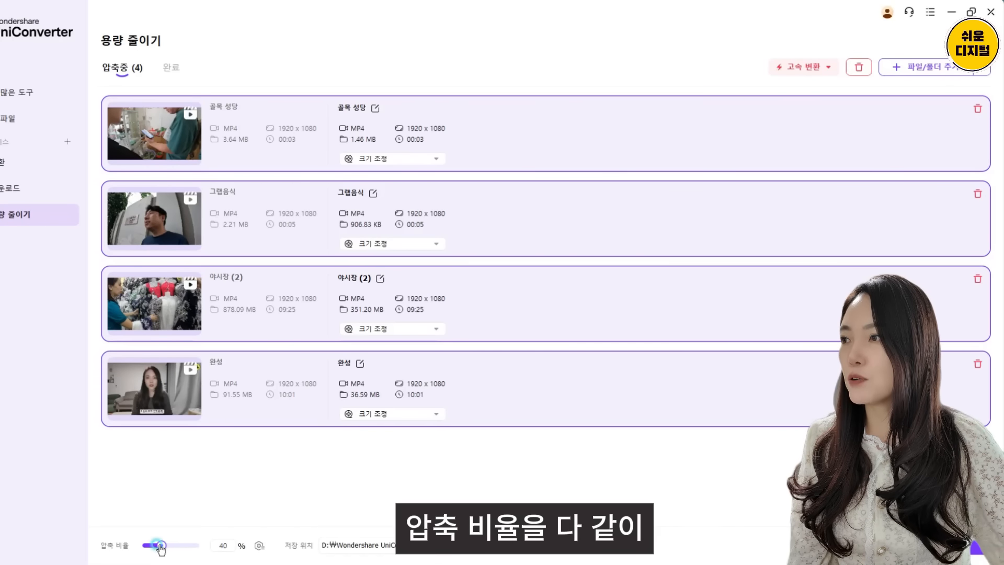
pyautogui.click(161, 547)
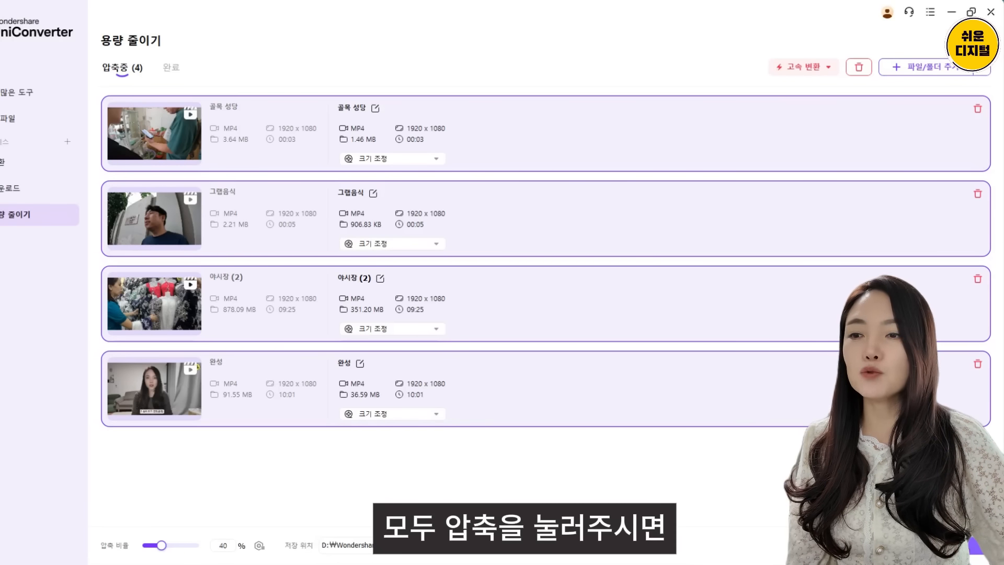
pyautogui.click(967, 545)
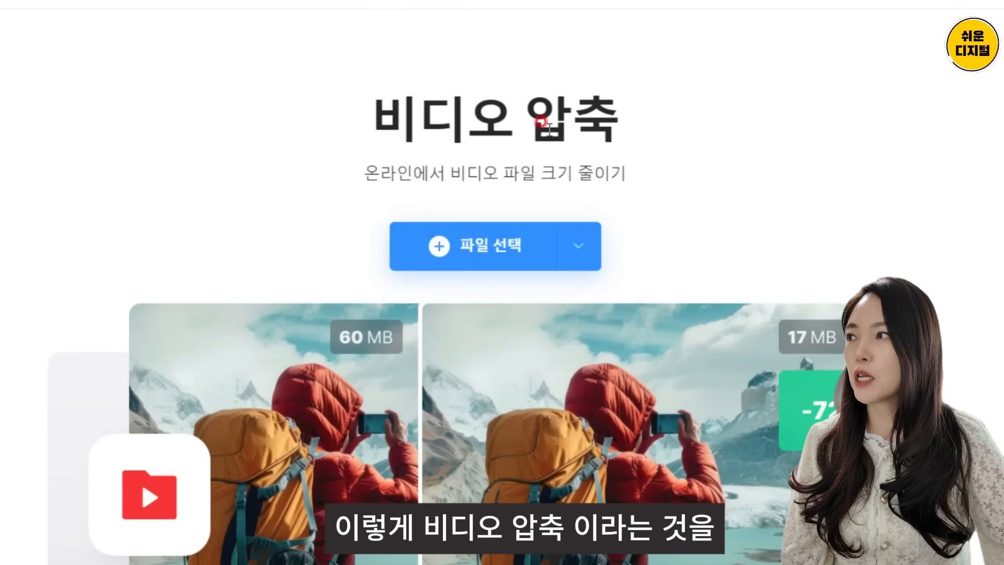
# Step: In the online video compressor, load 완성.mp4, compare the compression levels and compress it with Strong
pyautogui.click(514, 246)
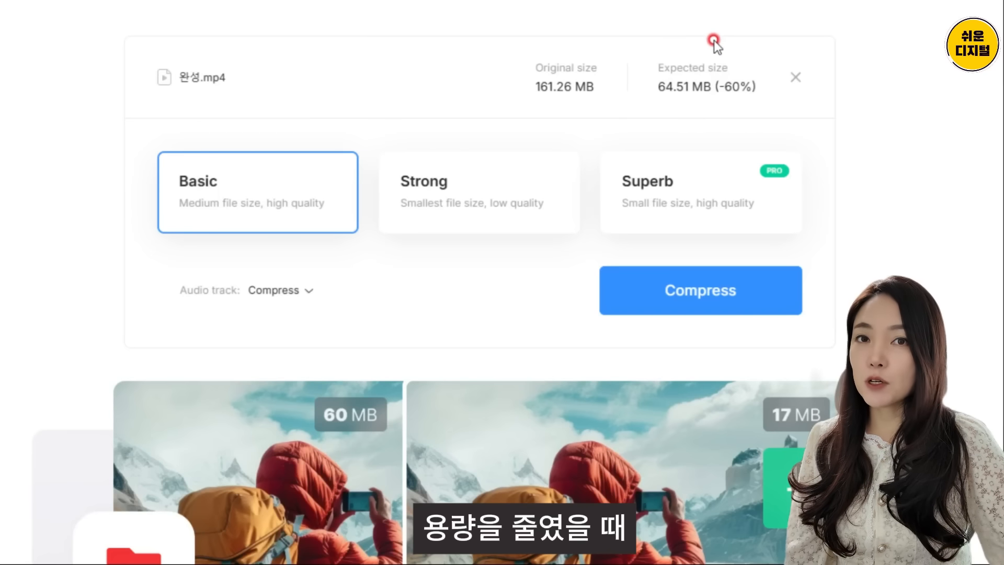
pyautogui.click(477, 192)
pyautogui.click(682, 168)
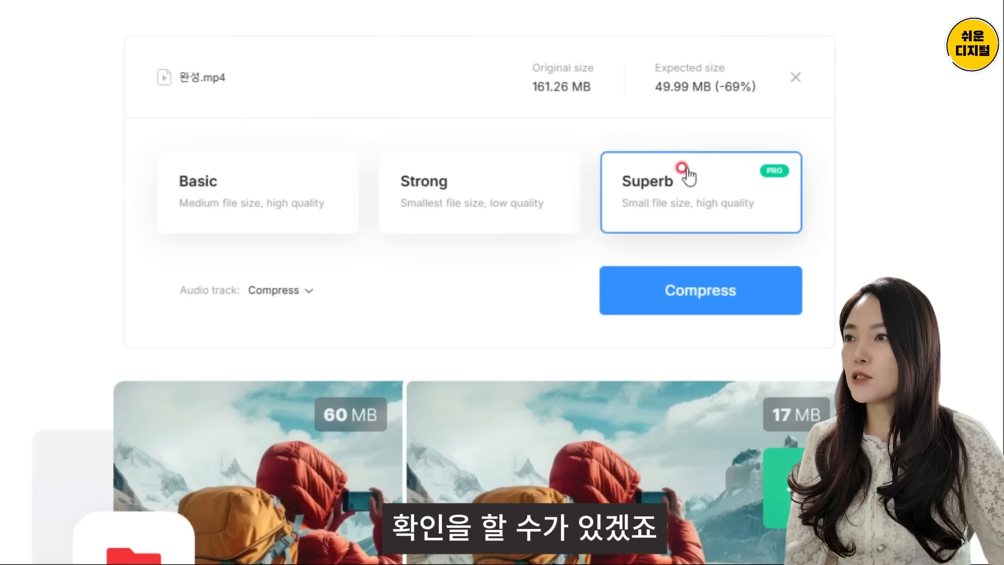
pyautogui.click(230, 183)
pyautogui.click(429, 194)
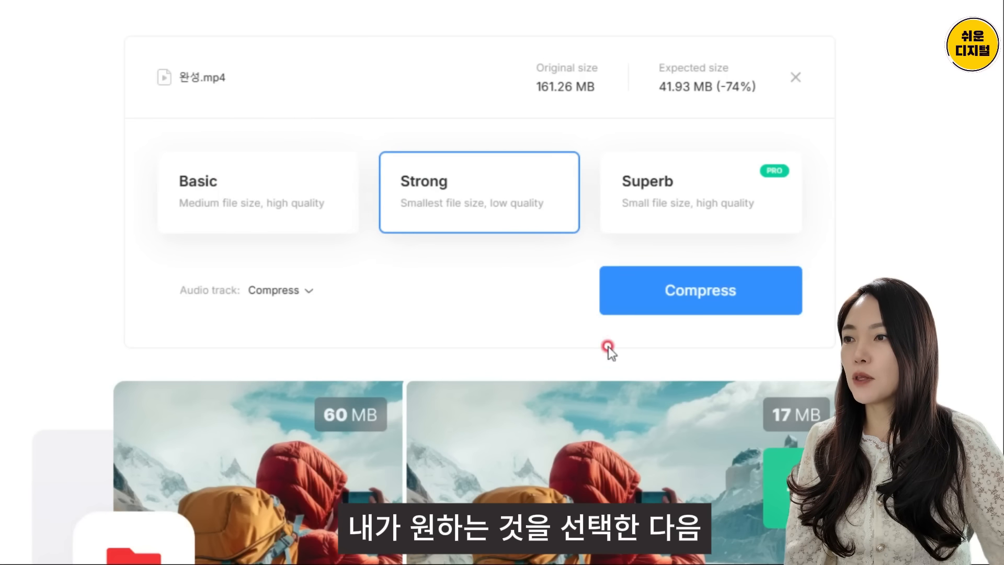
pyautogui.click(710, 305)
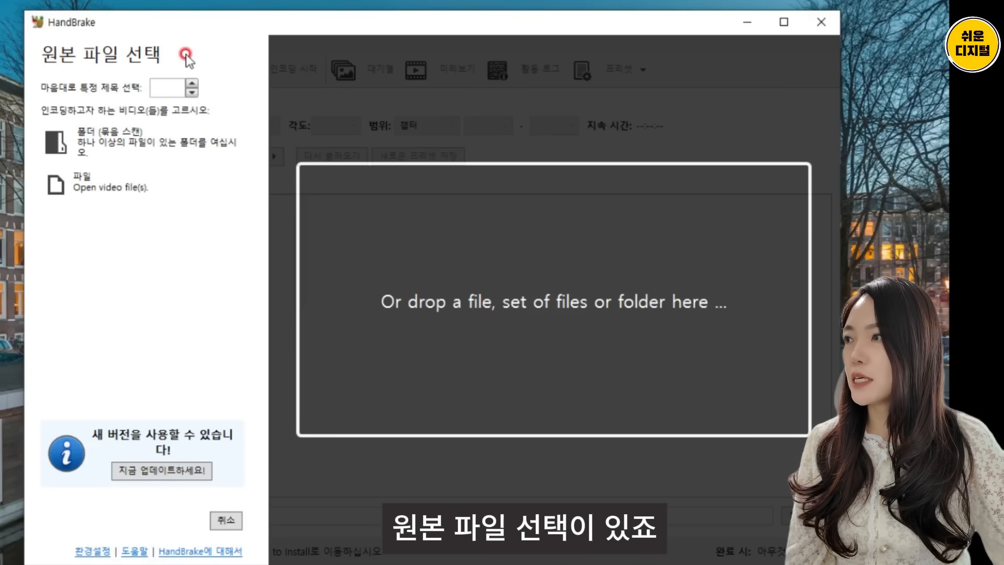
# Step: In HandBrake, open the video 20240103_190717 and review its resolution, filter, video, audio, subtitle and chapter settings
pyautogui.click(98, 186)
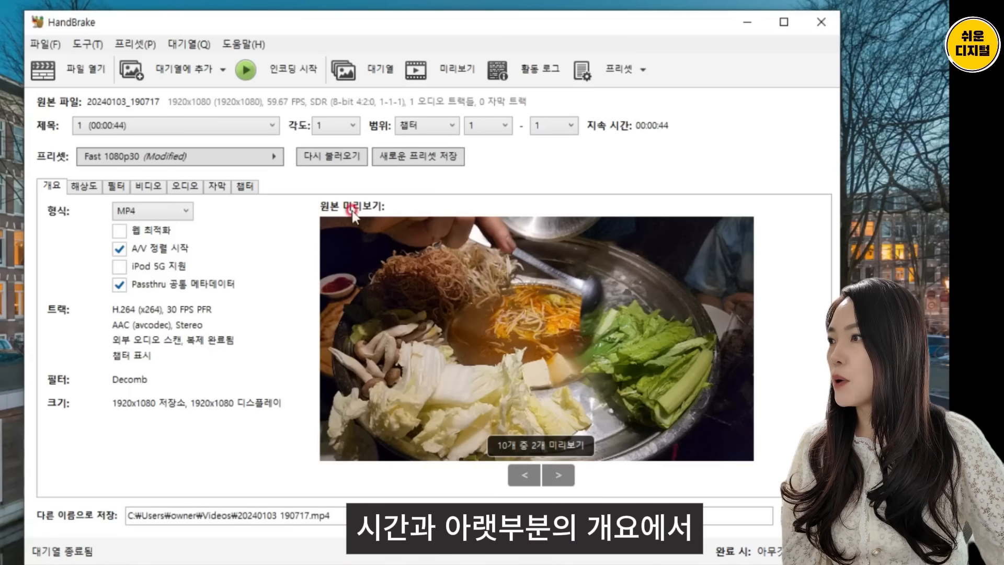
pyautogui.click(95, 189)
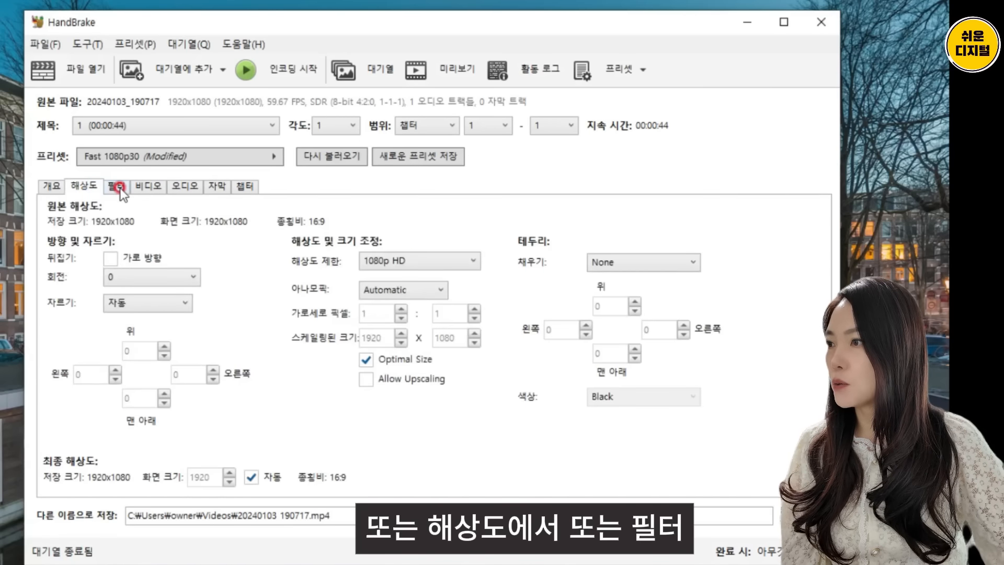
pyautogui.click(119, 187)
pyautogui.click(139, 187)
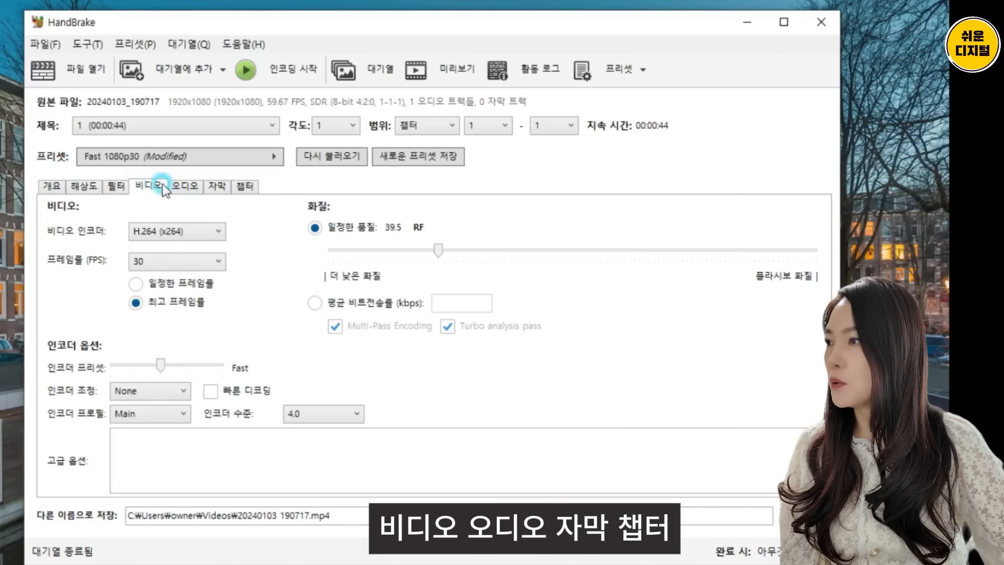
pyautogui.click(199, 186)
pyautogui.click(213, 186)
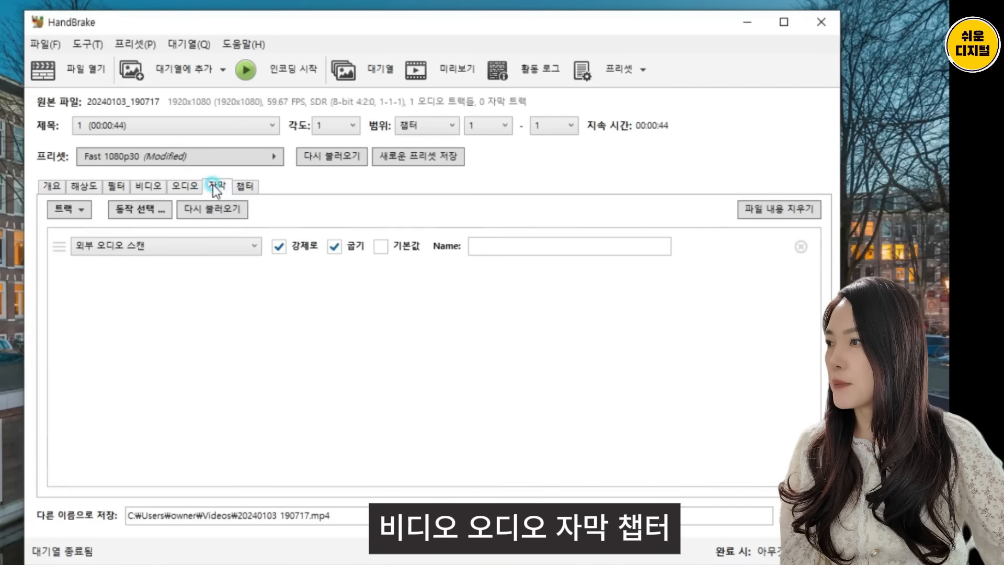
pyautogui.click(243, 188)
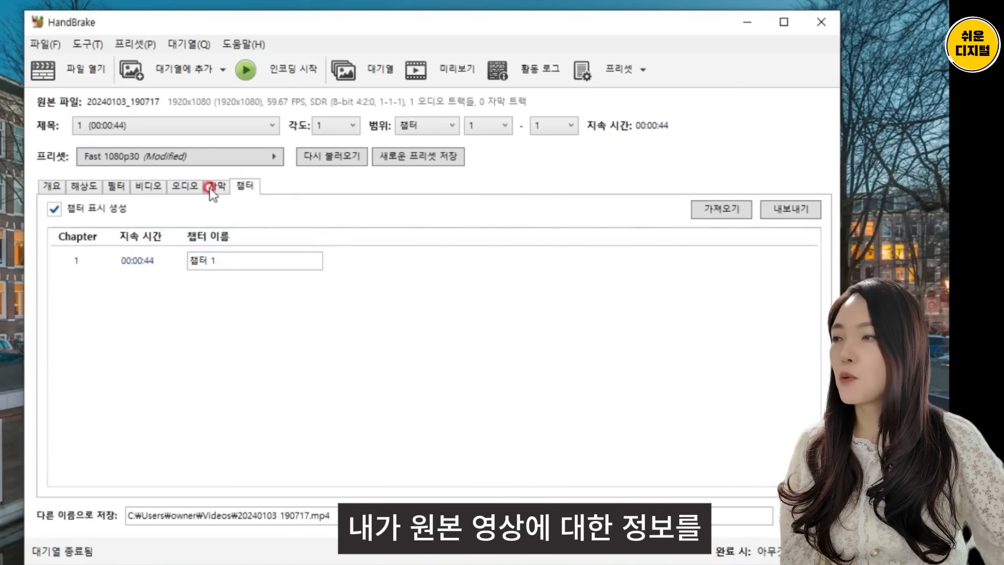
pyautogui.click(448, 262)
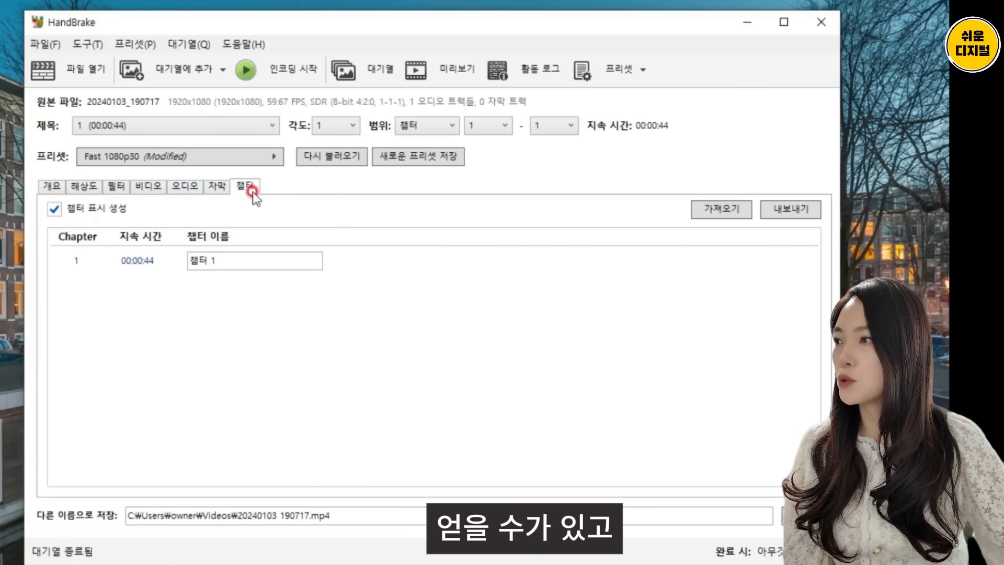
# Step: Lower the video's constant quality to RF 46
pyautogui.click(83, 186)
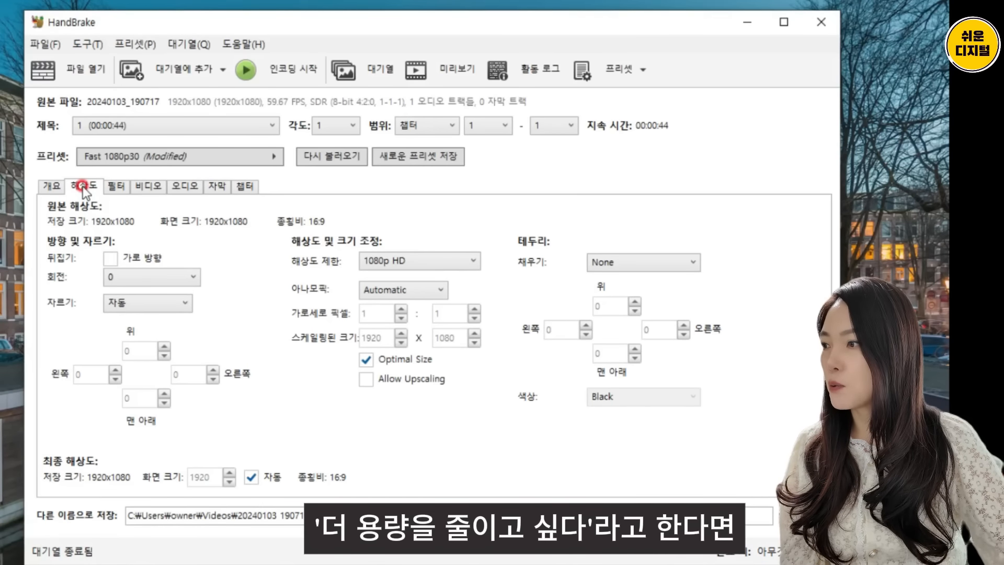
pyautogui.click(148, 185)
pyautogui.moveTo(606, 250); pyautogui.dragTo(377, 245)
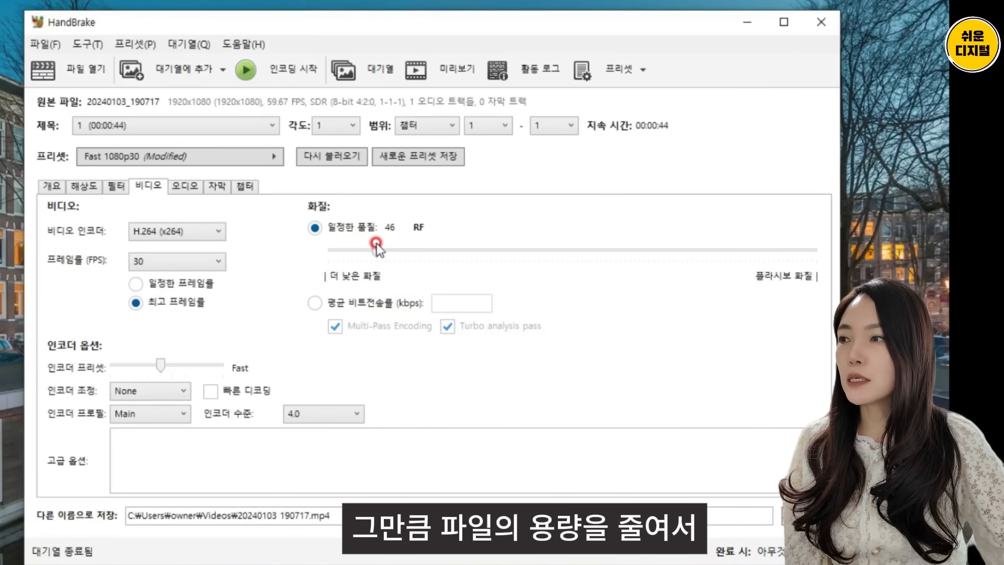